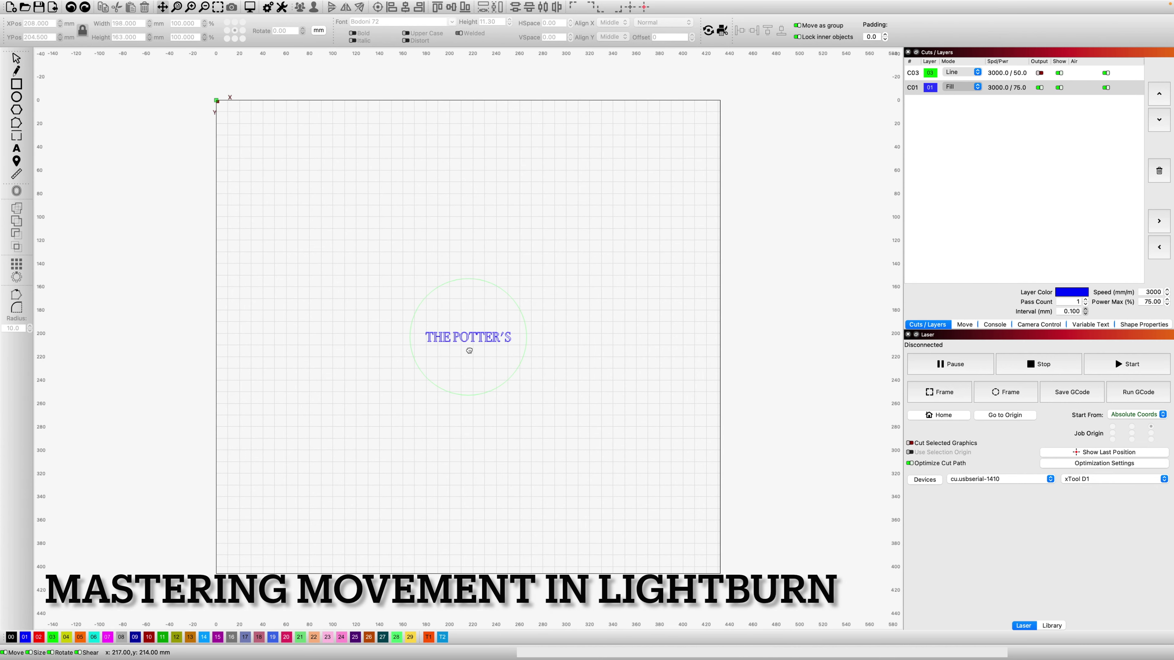
Zoom in and back out, then drag the view so THE POTTER'S design shifts slightly right
scroll(469, 350, "up", 1)
scroll(469, 350, "up", 1)
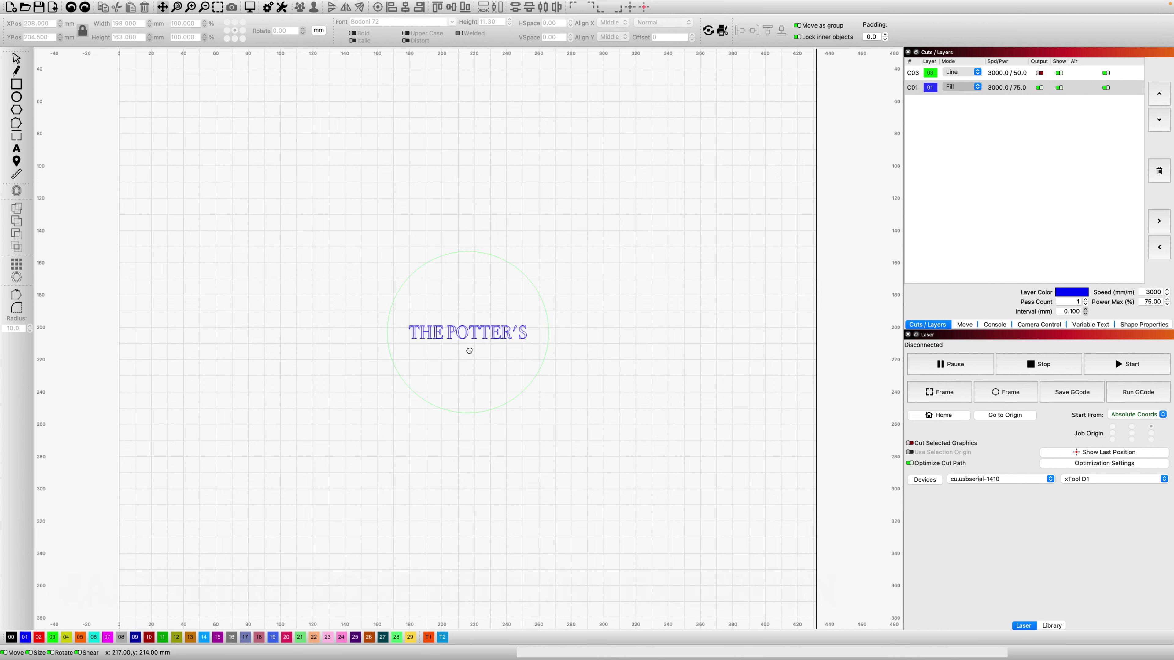
scroll(469, 350, "down", 1)
scroll(469, 350, "down", 1)
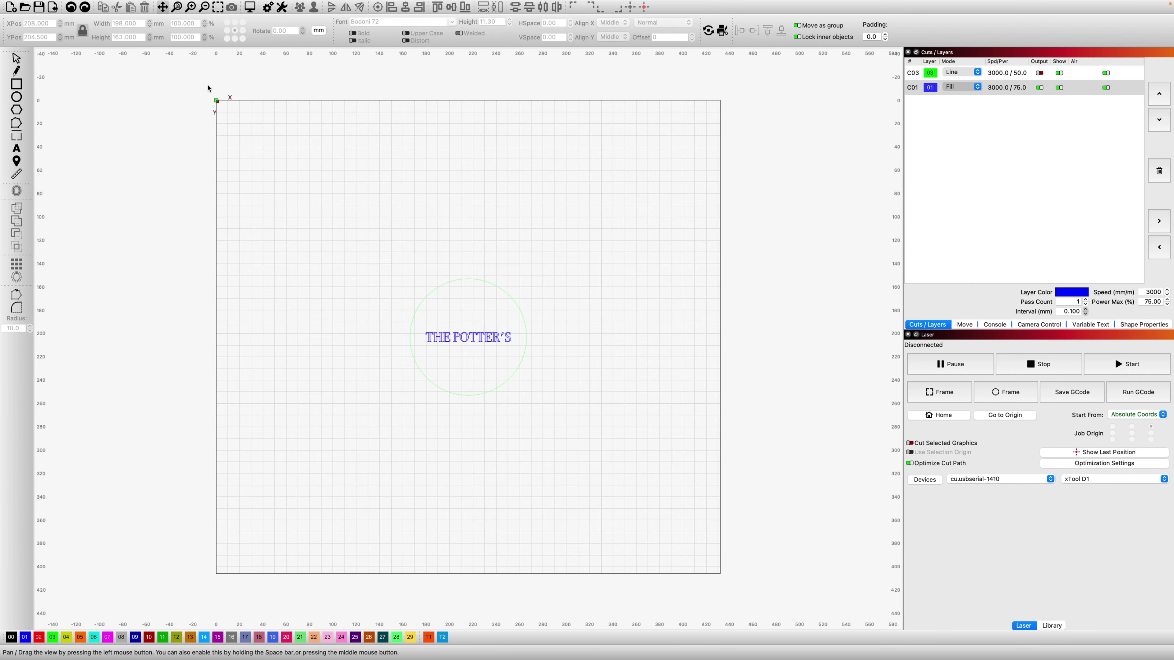
left_click_drag(478, 418, 516, 414)
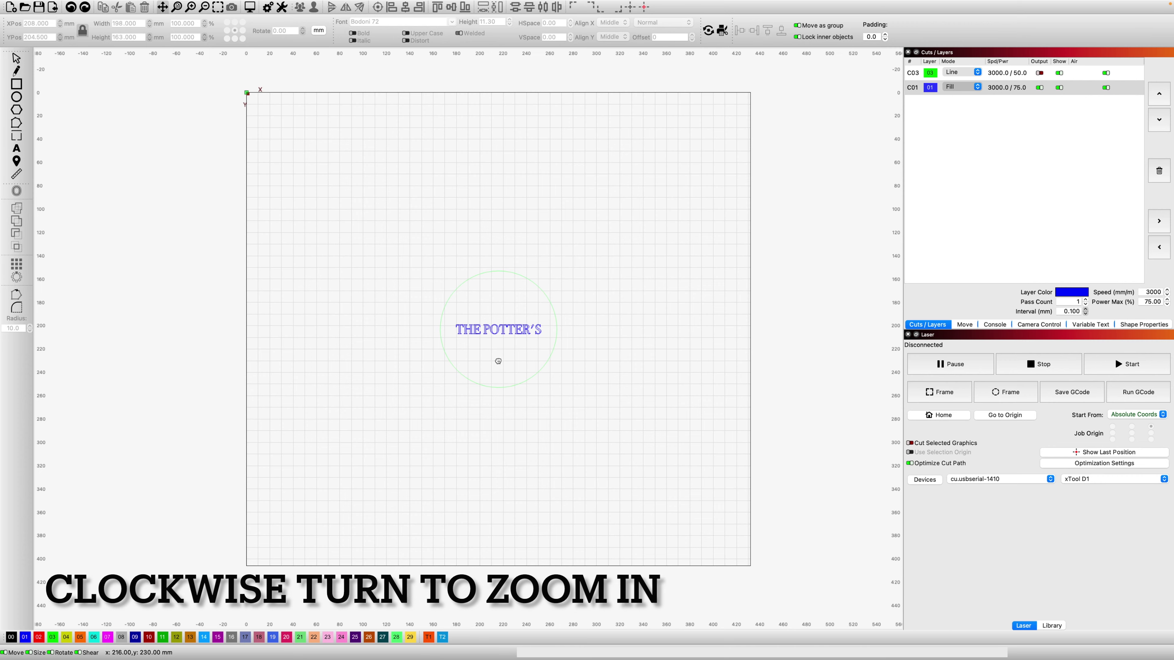
scroll(497, 370, "up", 3)
scroll(498, 361, "up", 3)
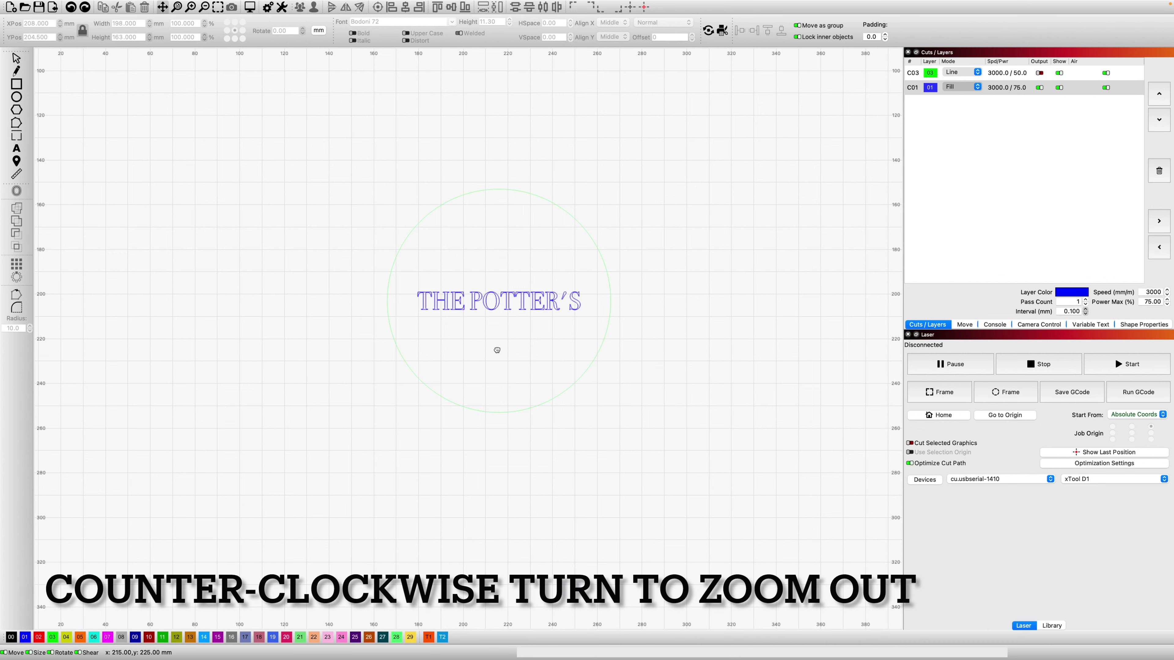
scroll(496, 350, "down", 6)
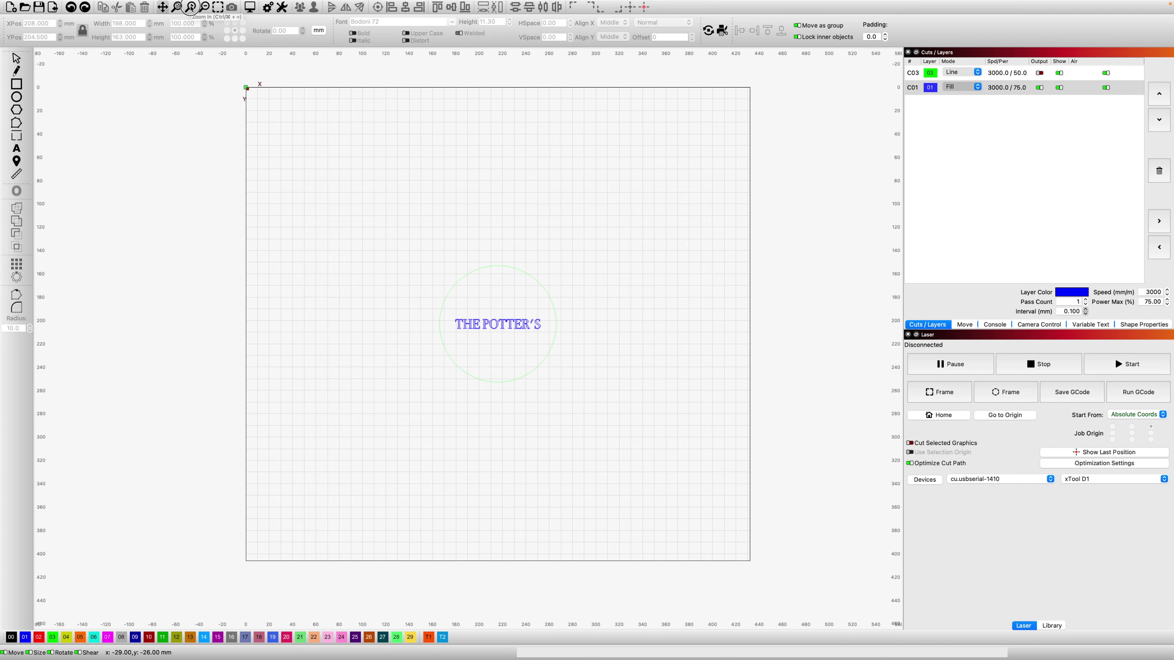
Zoom in three steps and back out two, leaving the circled design slightly larger
left_click(318, 32)
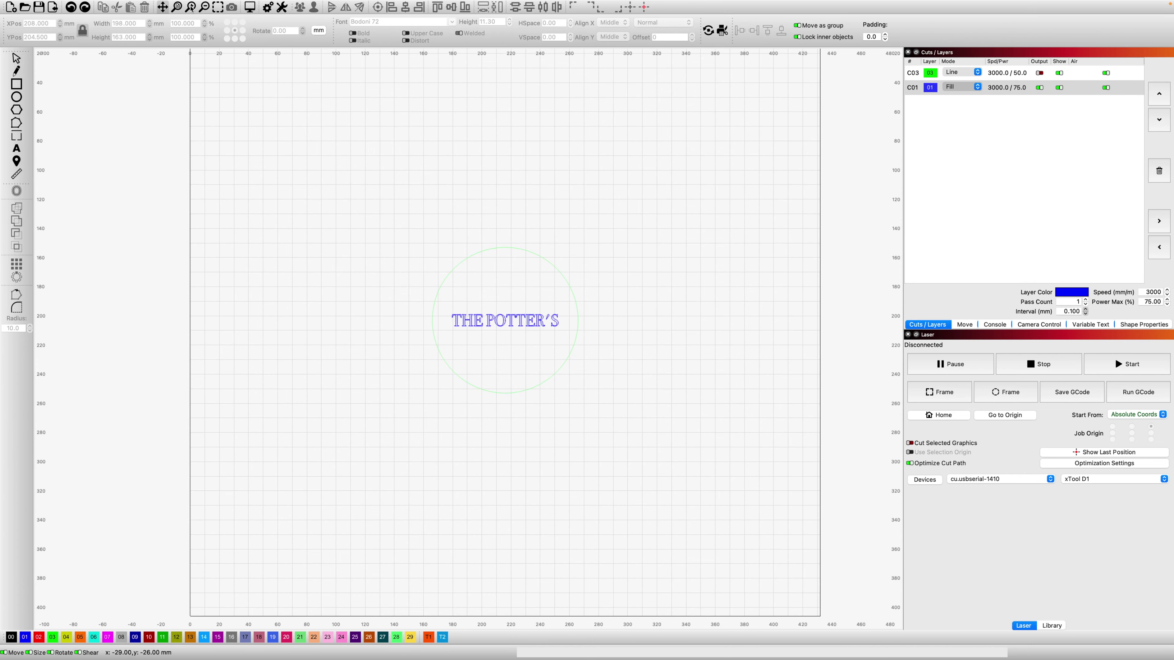
left_click(318, 32)
left_click(190, 7)
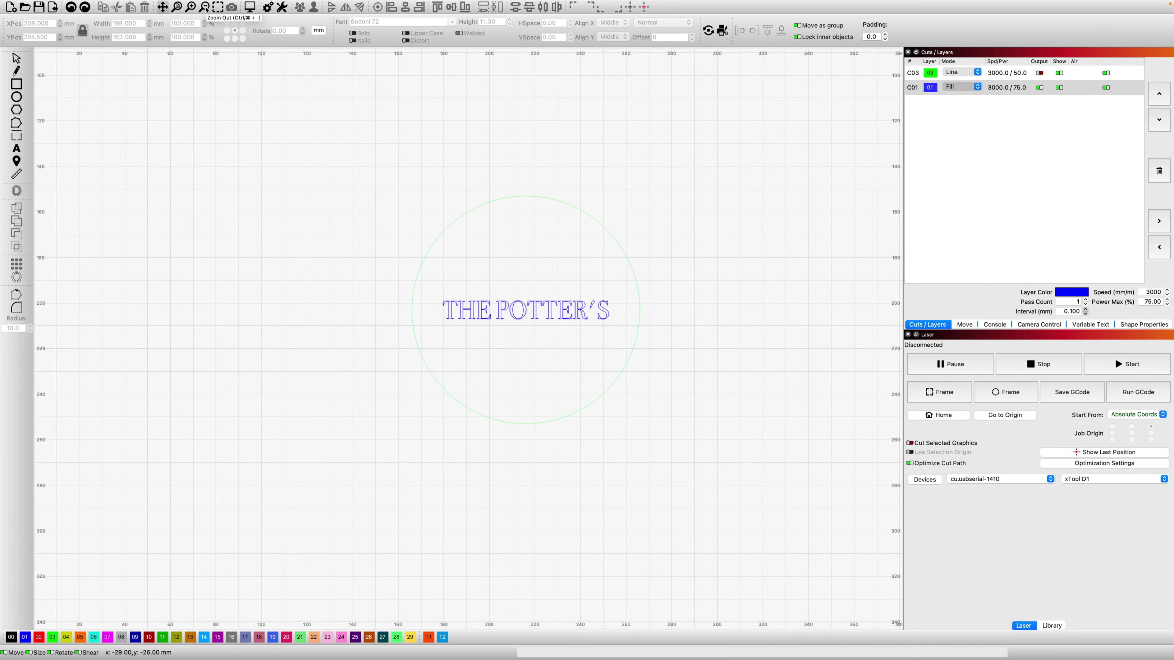
left_click(205, 8)
left_click(205, 7)
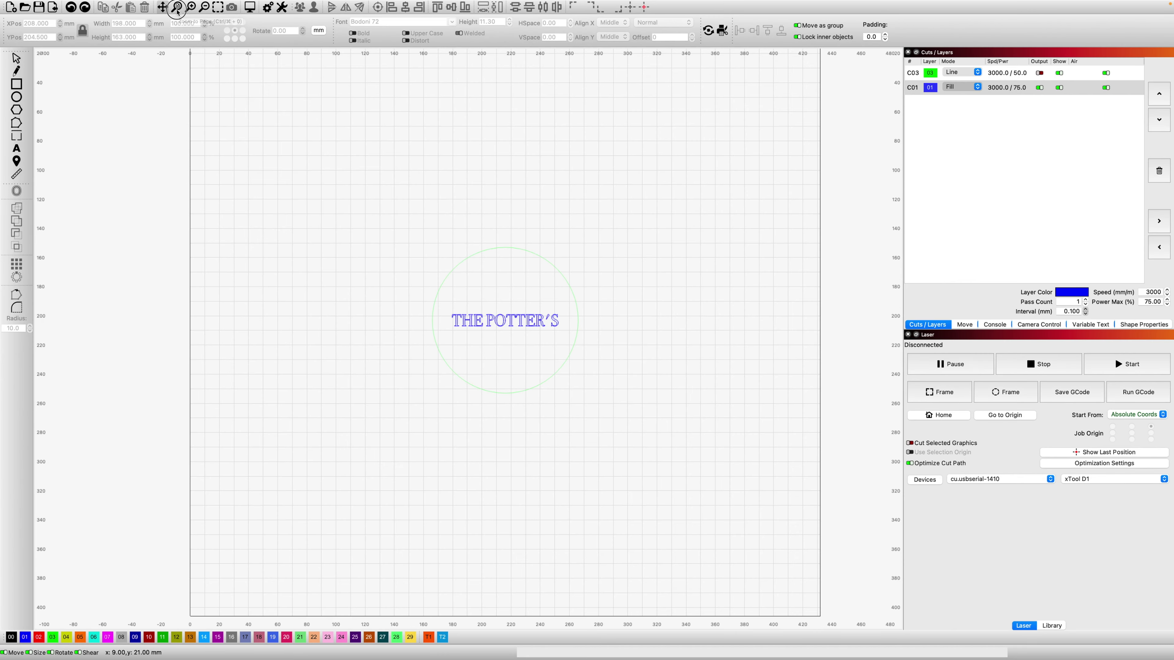
Fit the full work area page into view, refitting with Ctrl+0 after zooming in
left_click(177, 10)
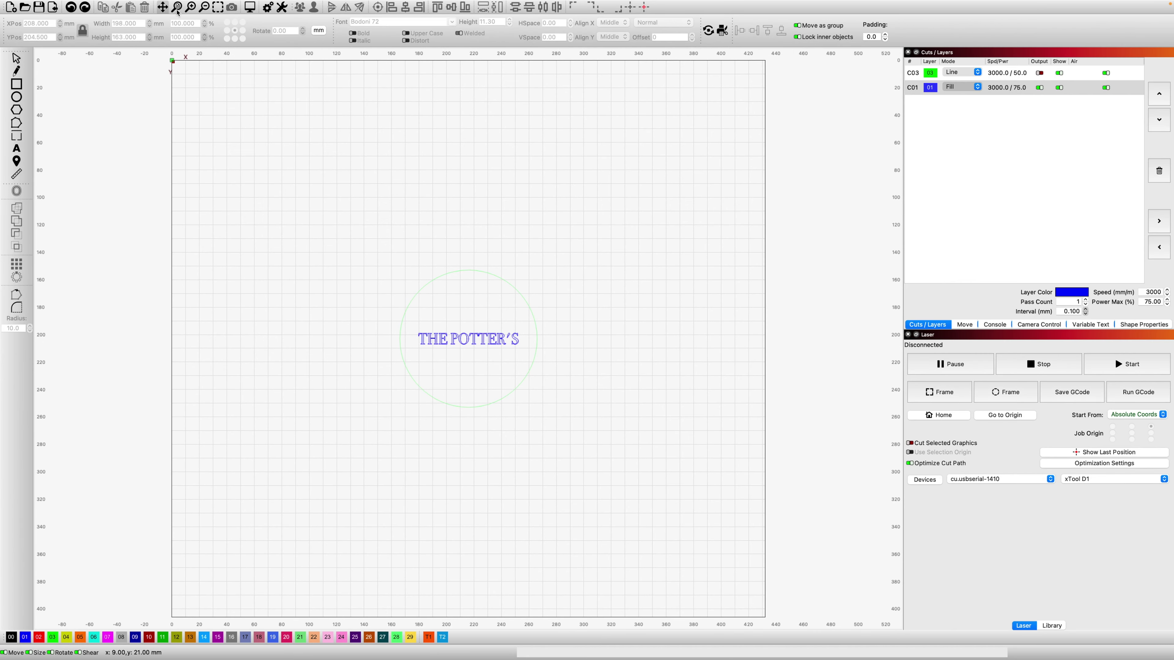
scroll(340, 220, "up", 6)
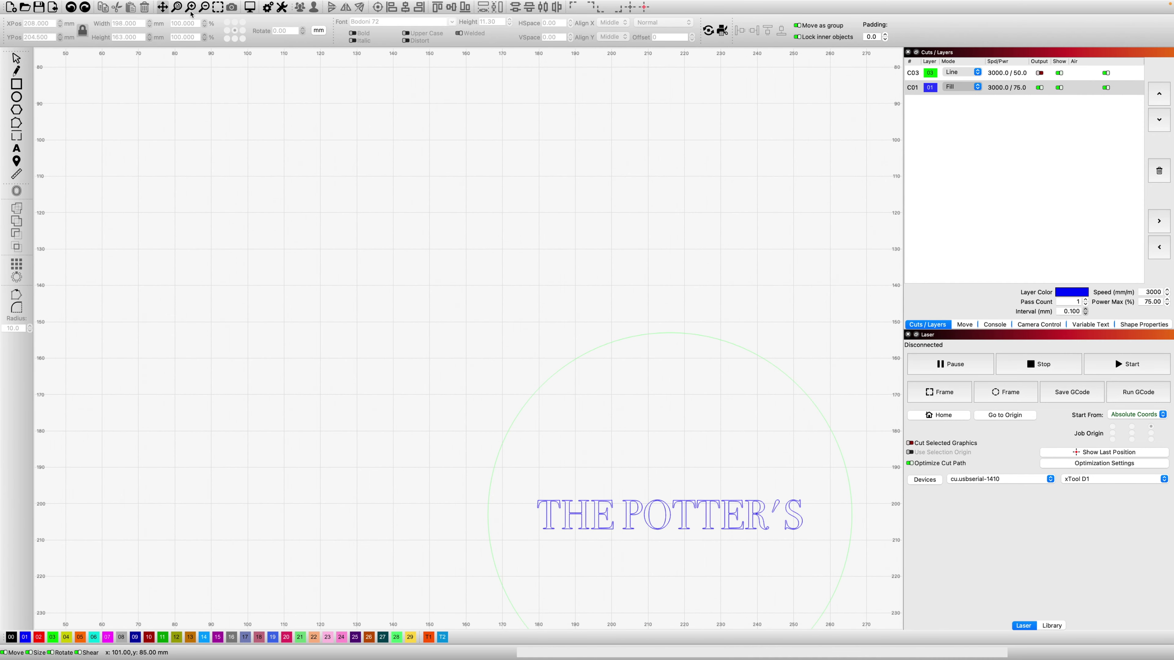
left_click(177, 10)
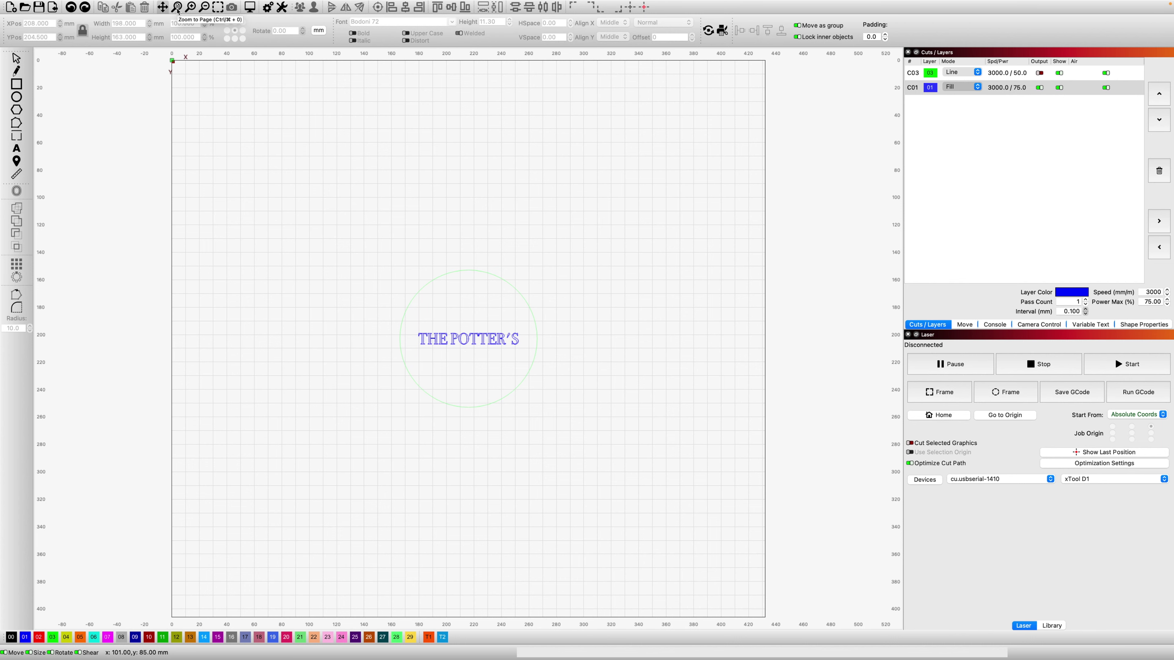
scroll(215, 139, "up", 3)
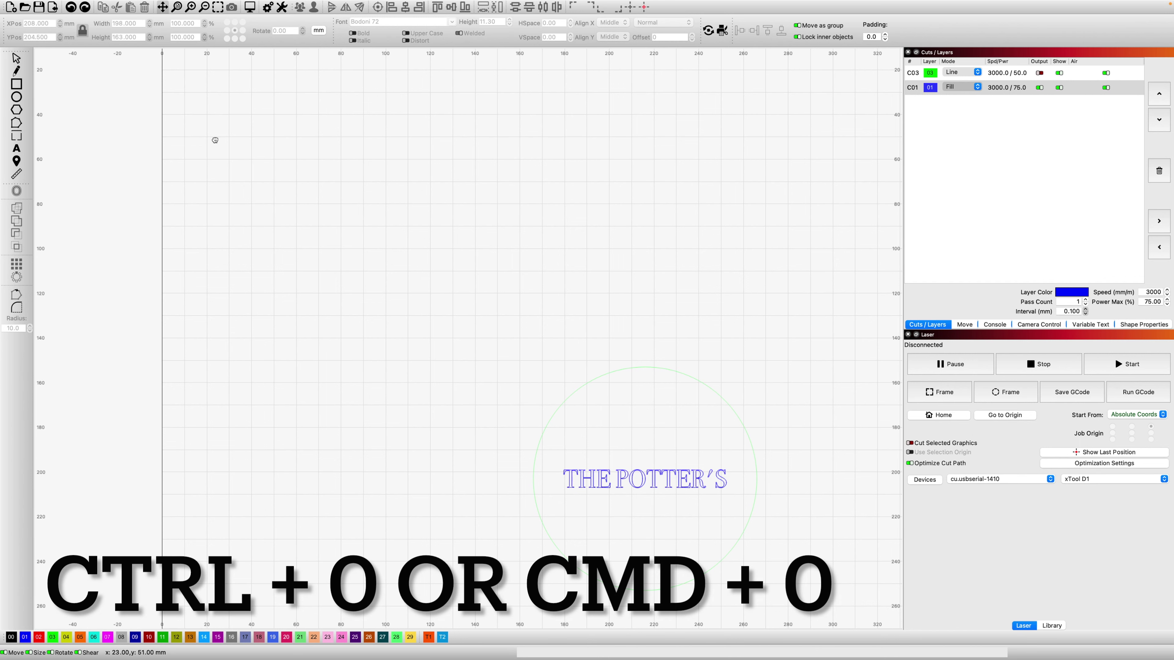
key("ctrl+0")
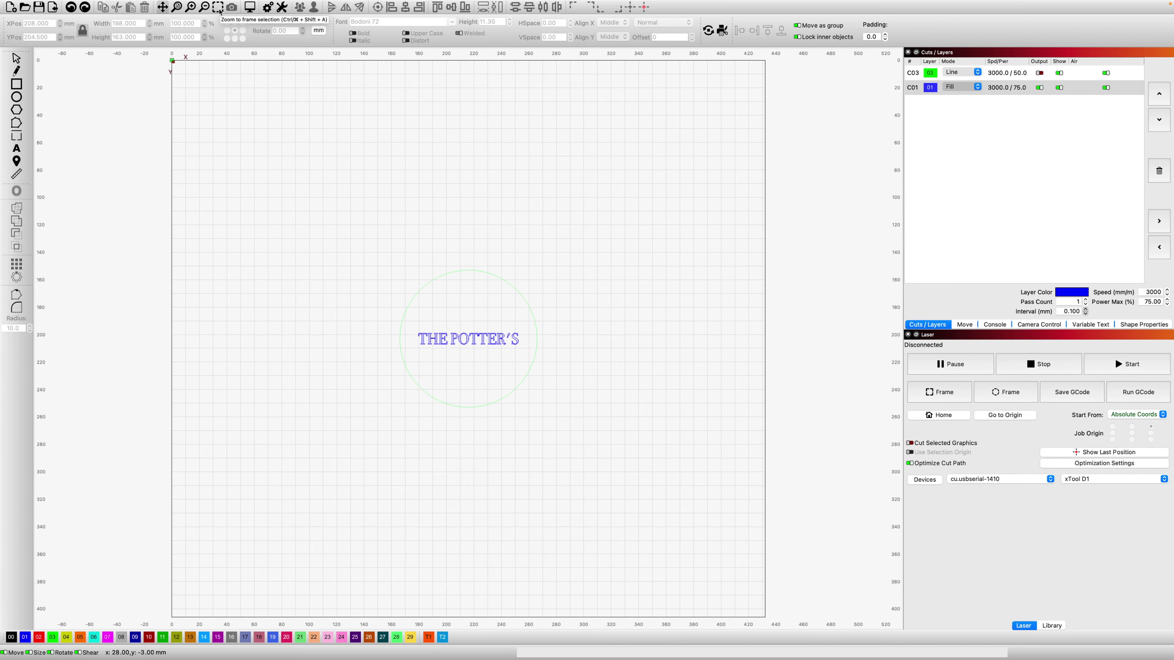
Frame the circle and THE POTTER'S text so they fill the canvas view
left_click(219, 8)
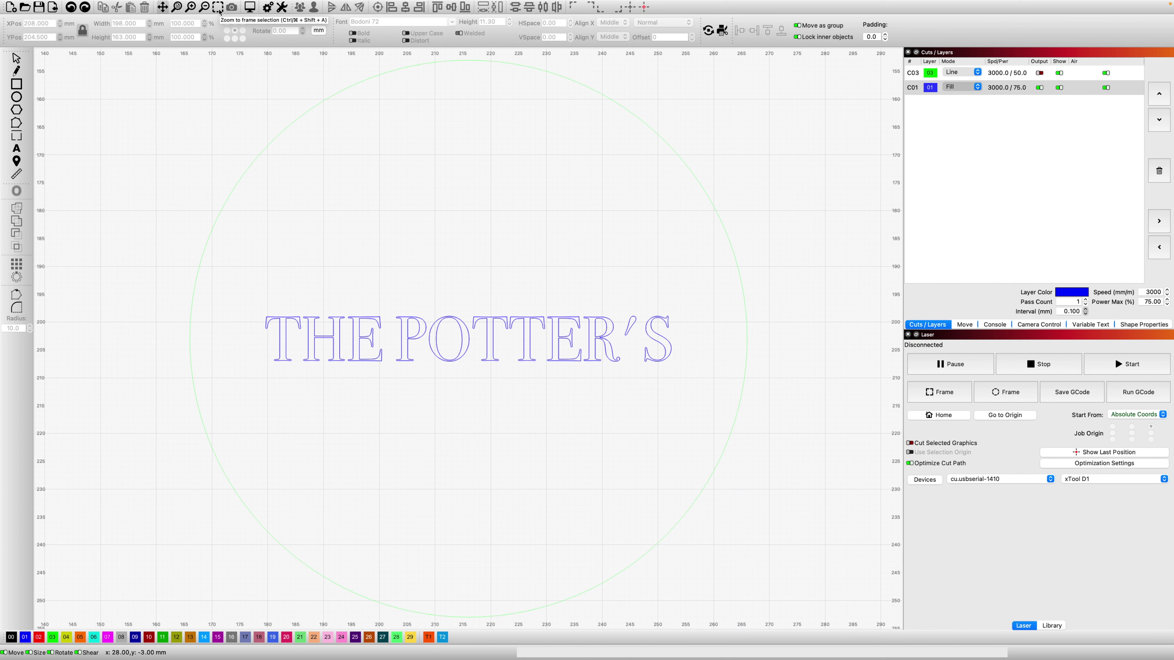
left_click(176, 7)
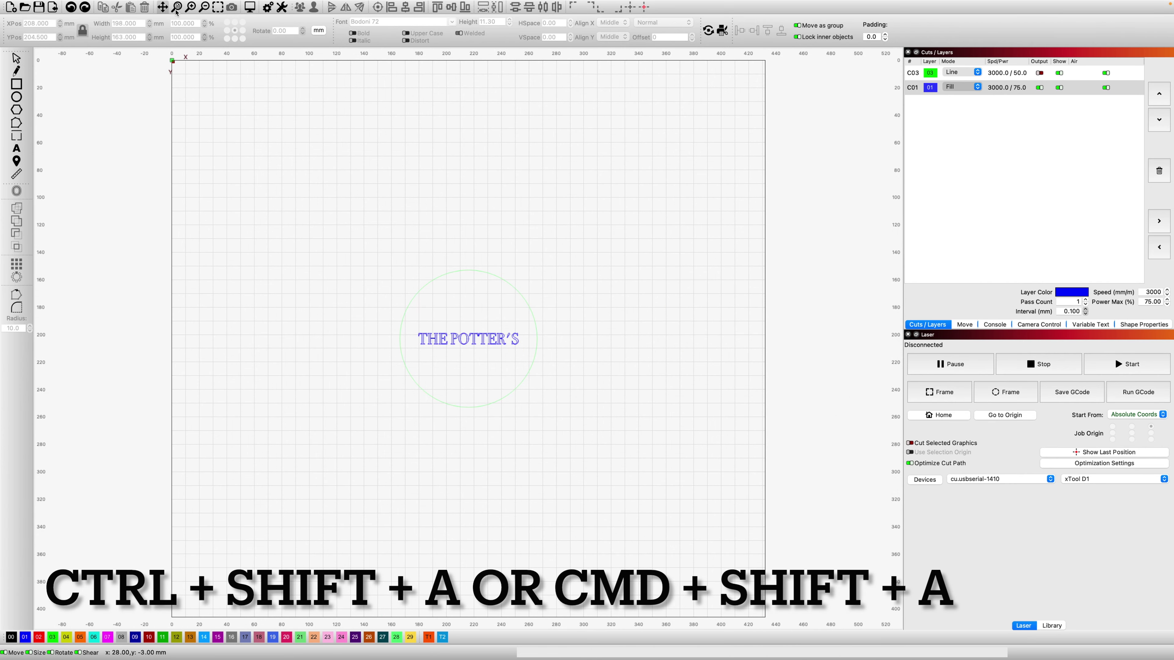
key("super+shift+a")
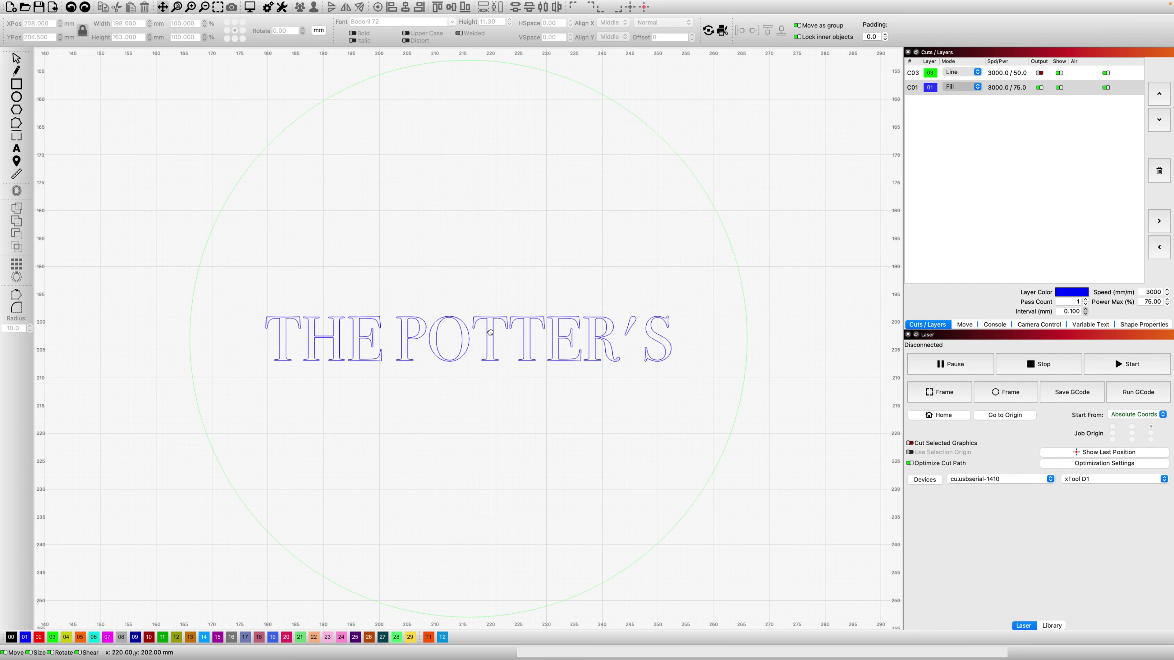
Draw a 183 × 206 mm ellipse enclosing the circled THE POTTER'S design
scroll(490, 332, "down", 3)
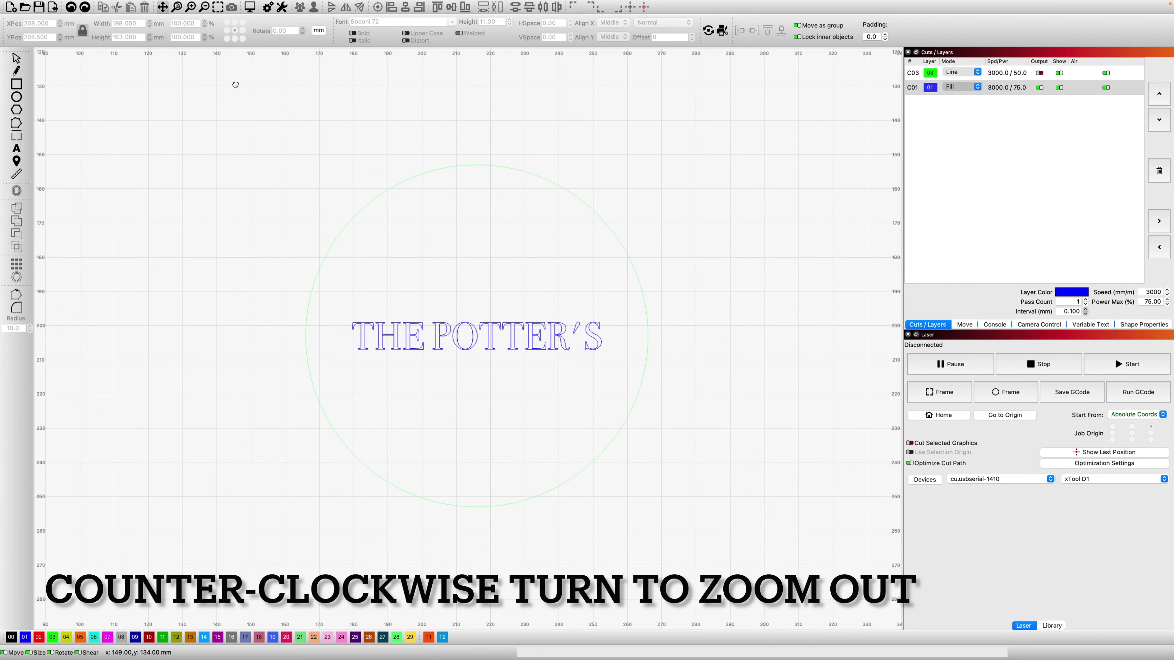
left_click(206, 10)
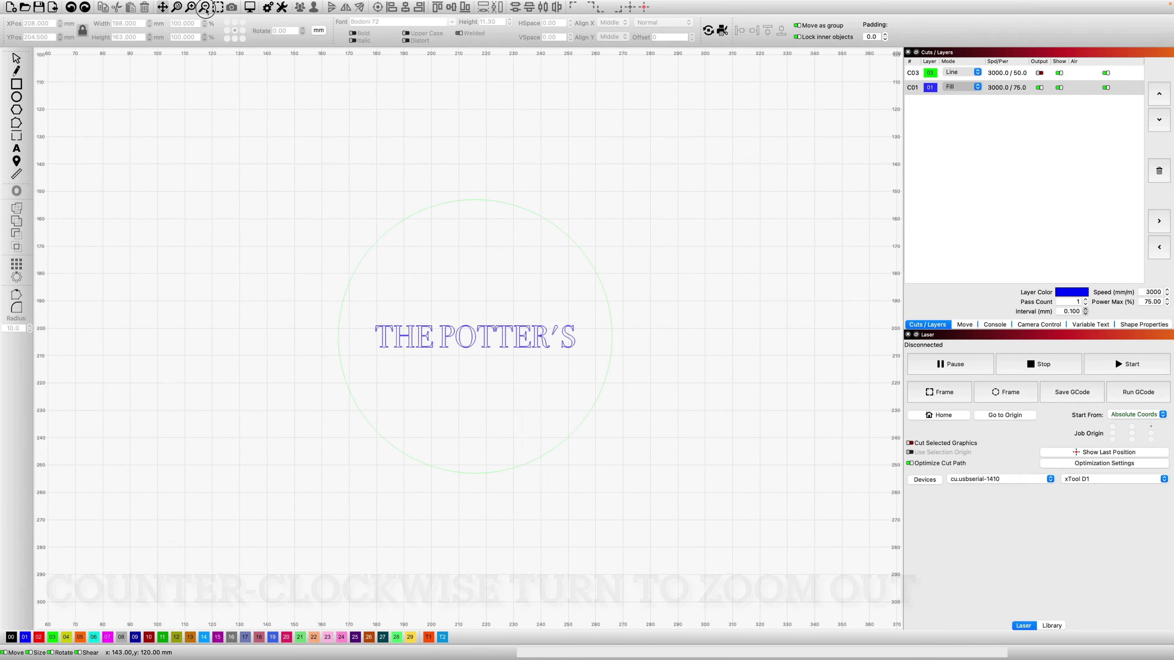
left_click(206, 10)
left_click(206, 10)
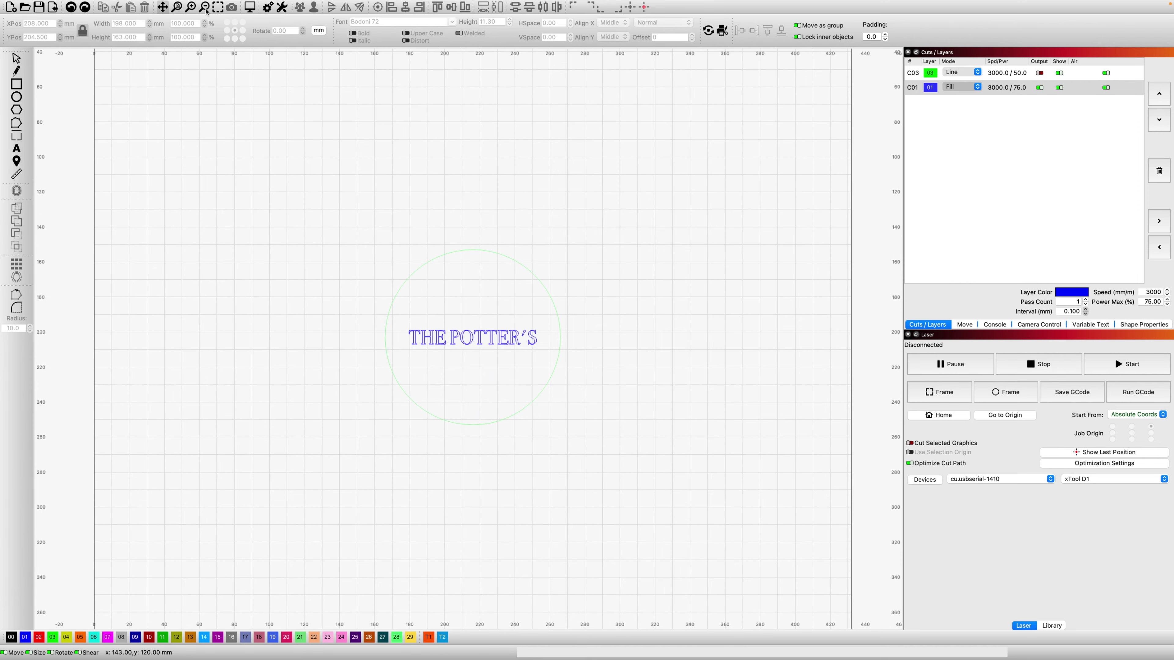
left_click(206, 10)
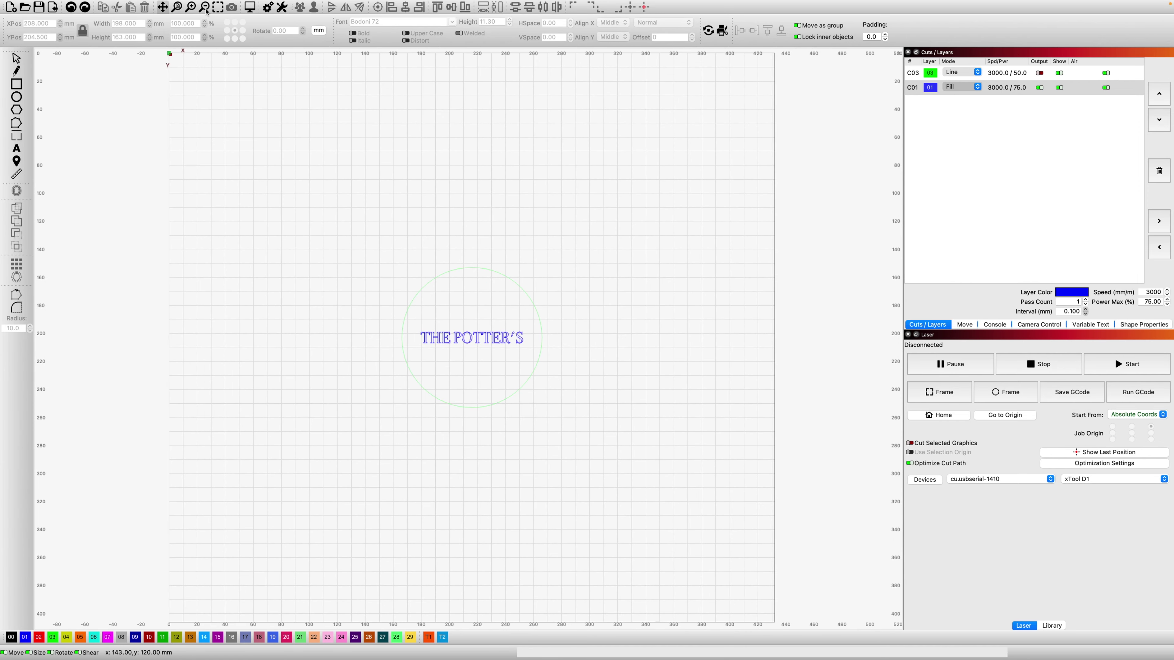
left_click(16, 97)
left_click_drag(351, 214, 393, 255)
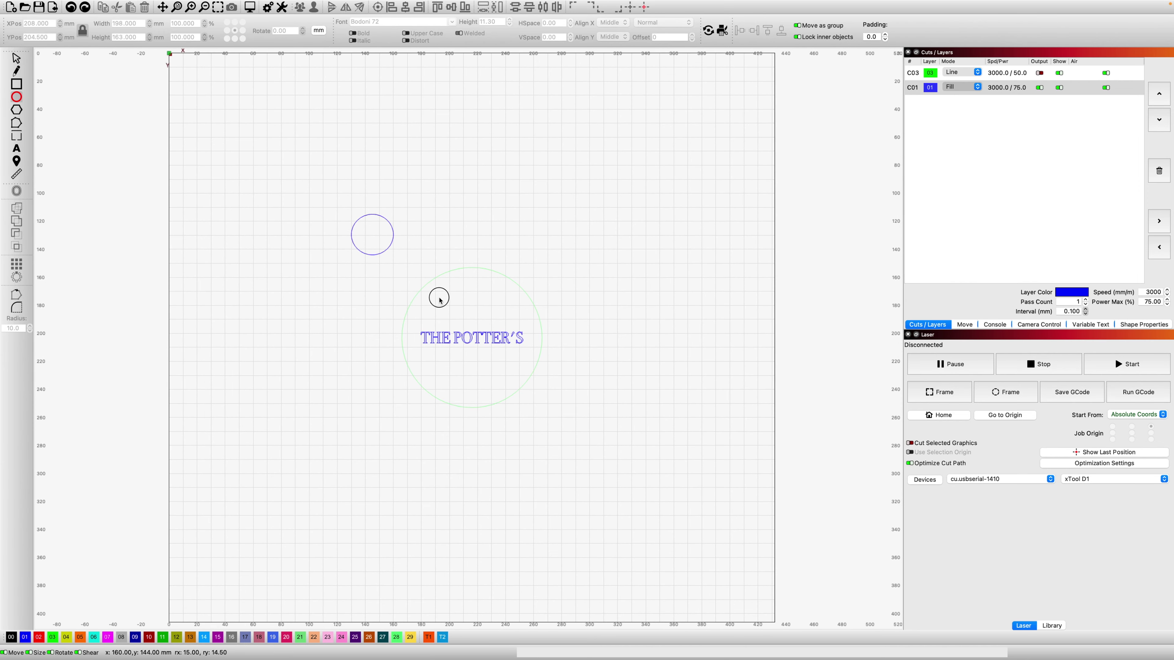
mouse_move(440, 300)
left_mouse_down()
mouse_move(569, 477)
mouse_move(608, 508)
left_mouse_up()
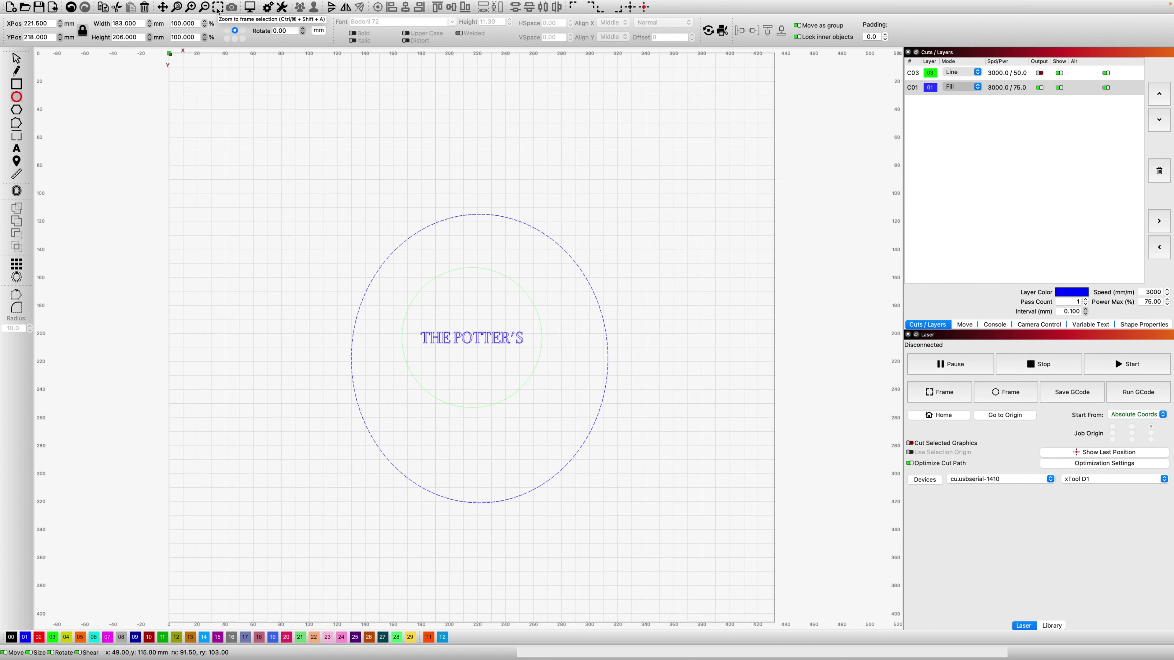
Frame the new 183 × 206 mm ellipse and the enclosed design to fill the view
left_click(218, 8)
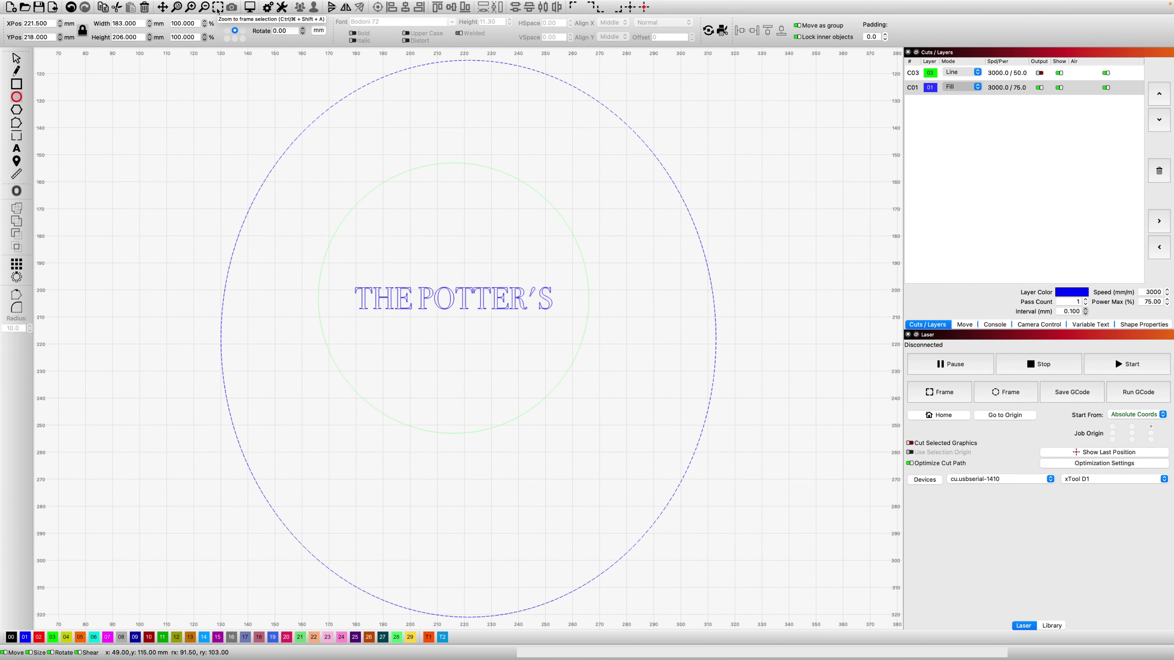